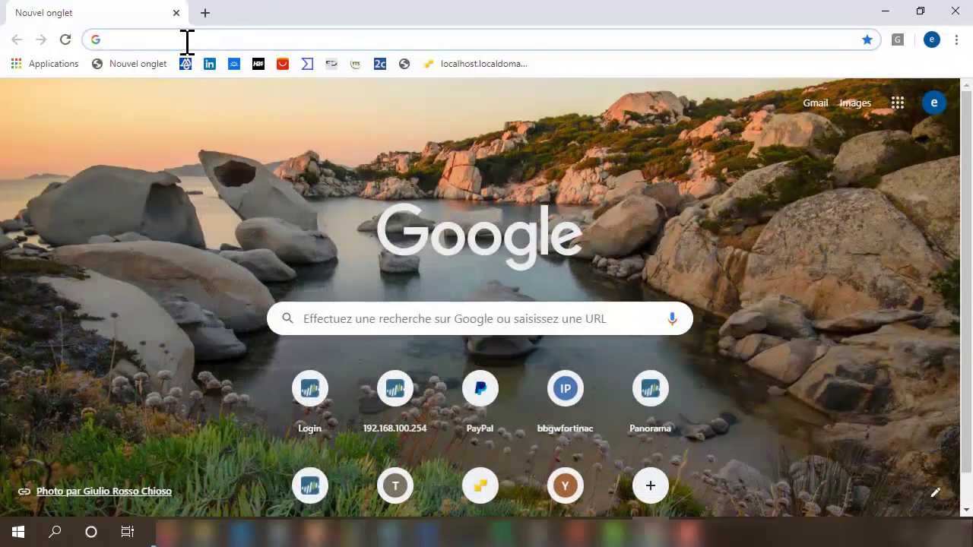
- Enter the FortiGate address 192.168.1.222 in the new Chrome tab's address bar
left_click(186, 40)
type("192.168.1.222")
- Load 192.168.1.222, log in as admin, and postpone the password and file-system reminders
key("Return")
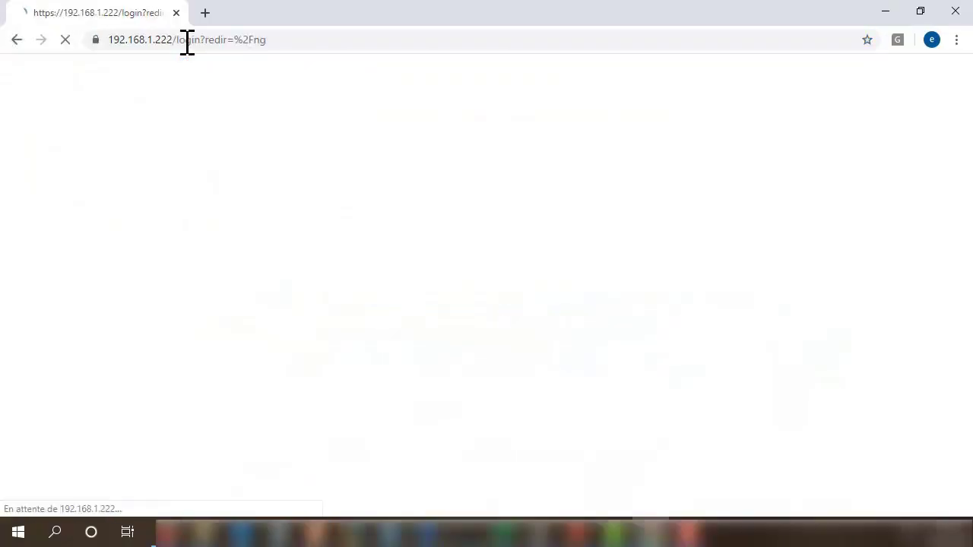
left_click(434, 271)
type("admin")
key("Return")
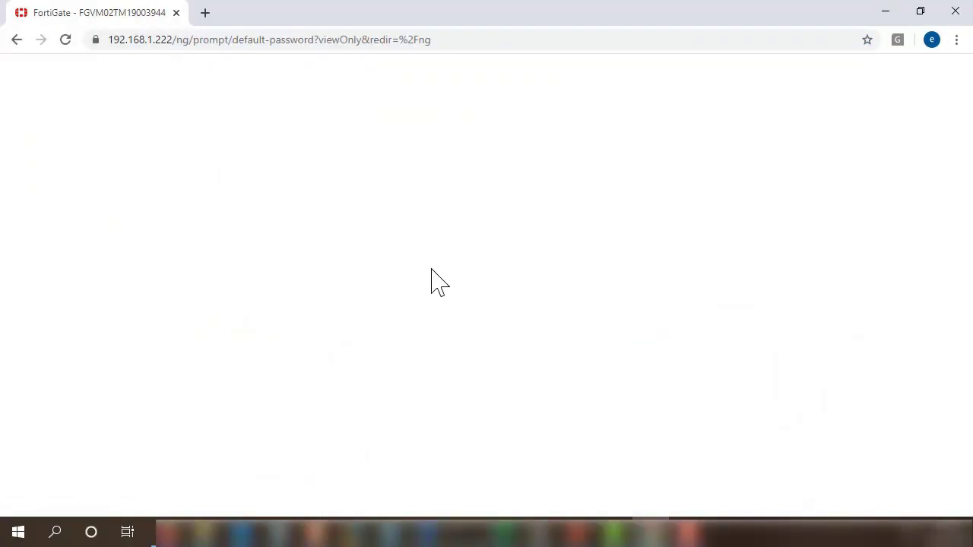
left_click(570, 353)
left_click(569, 369)
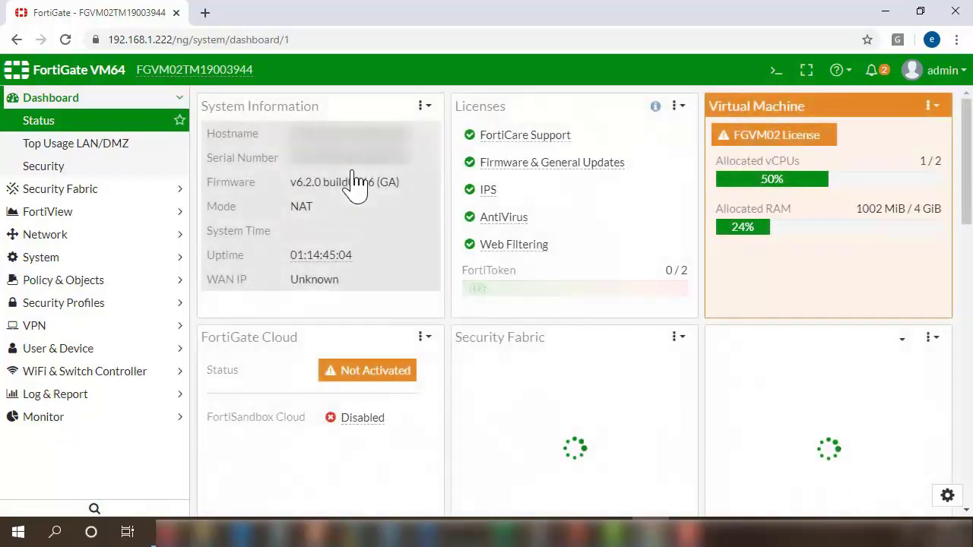
- Go to Network > Interfaces and select port3
left_click(63, 236)
left_click(61, 190)
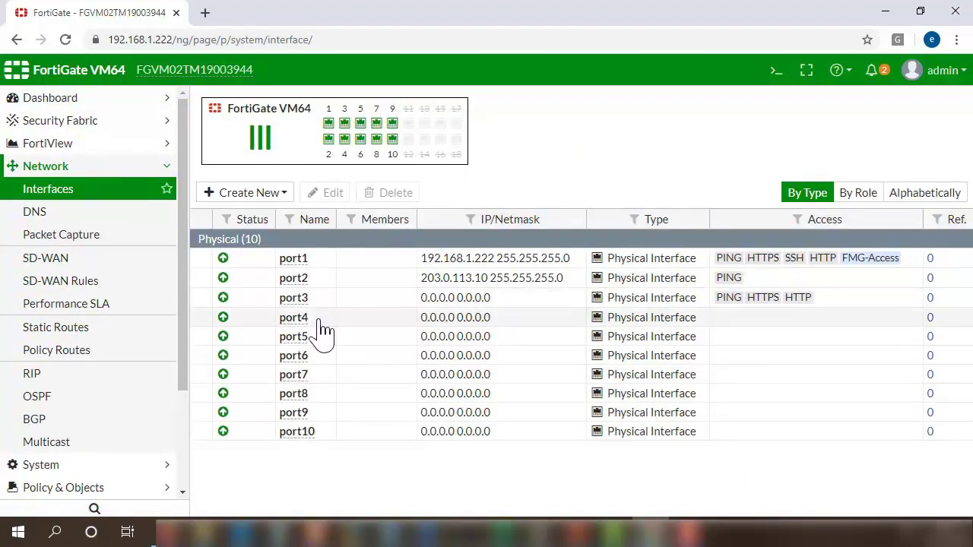
left_click(460, 281)
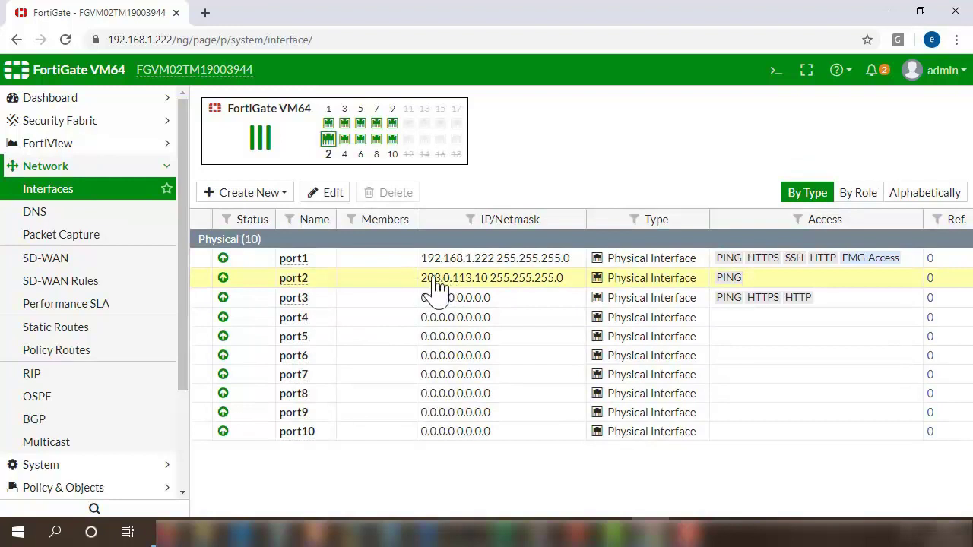
left_click(311, 298)
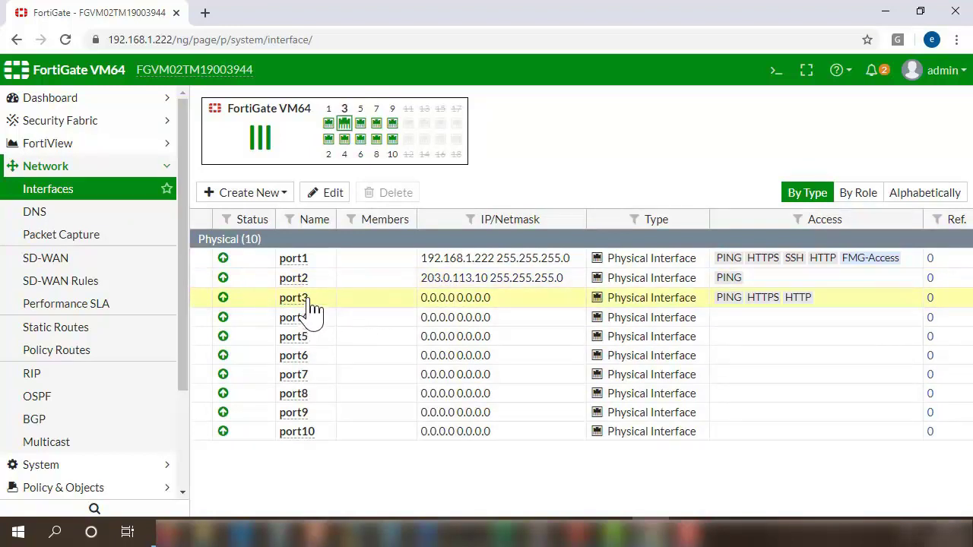
- Edit port3 and replace its IP/Network Mask with 10.0.1.240/24
left_click(322, 195)
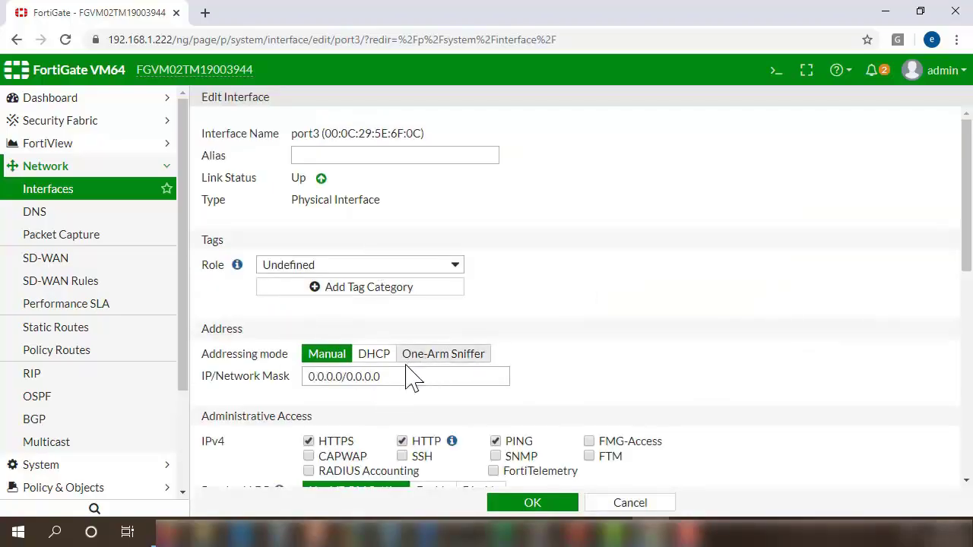
left_click_drag(404, 376, 274, 369)
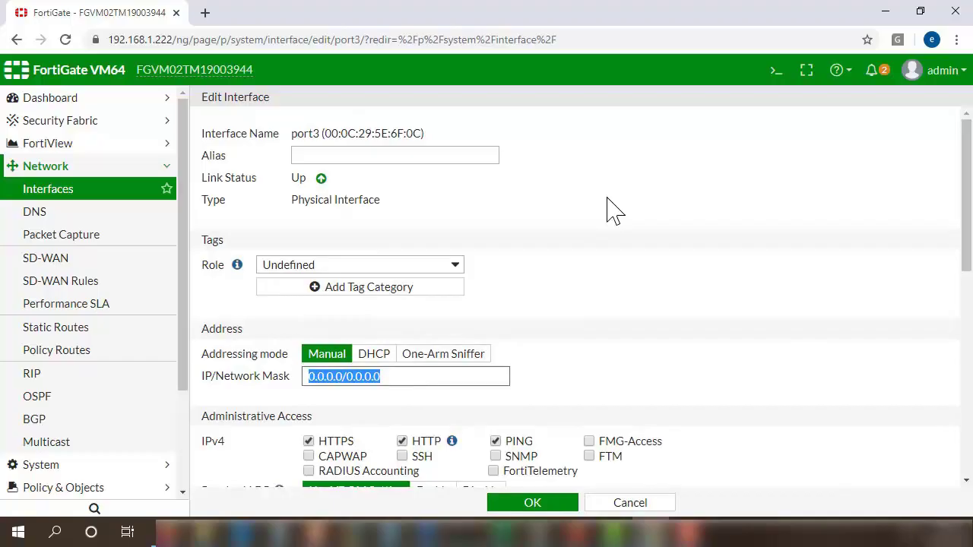
type("19")
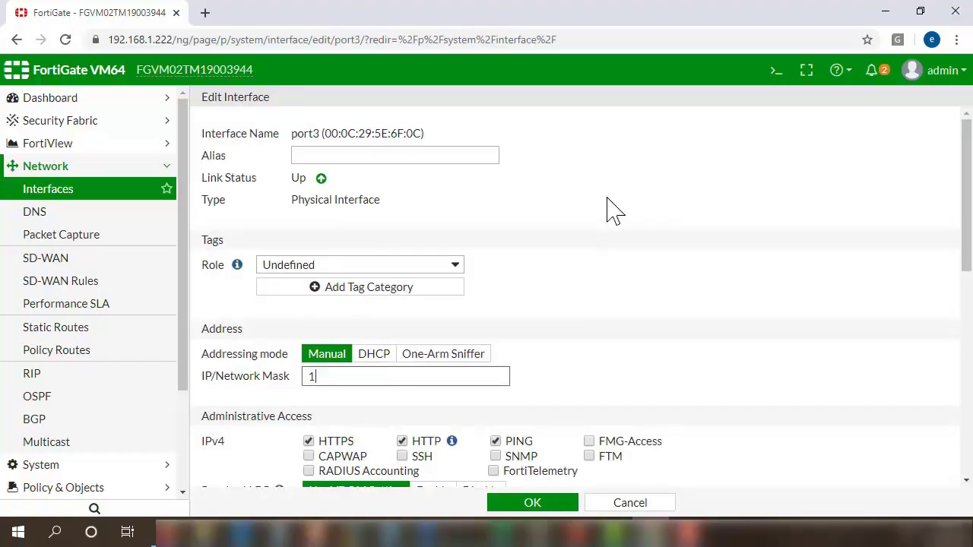
key("BackSpace")
type("0.0.1.240/24")
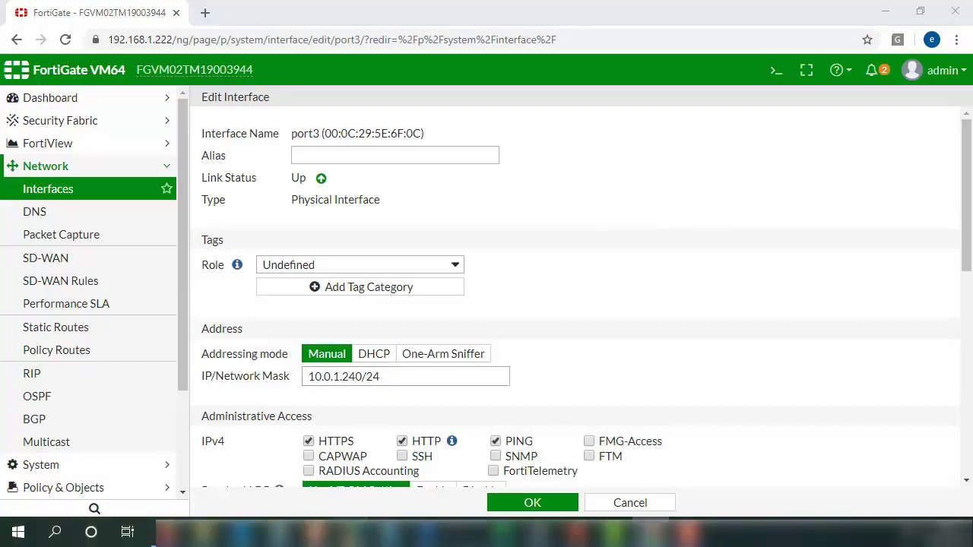
- Cross-check the FortiManager's 10.0.1.241 address, then scroll the port3 form down to OK
mouse_move(352, 532)
left_click(563, 437)
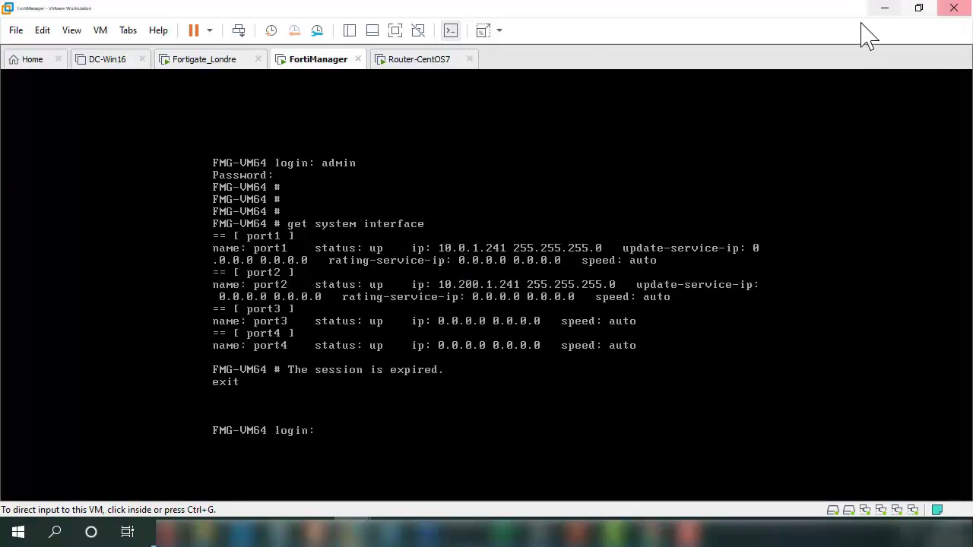
left_click(884, 9)
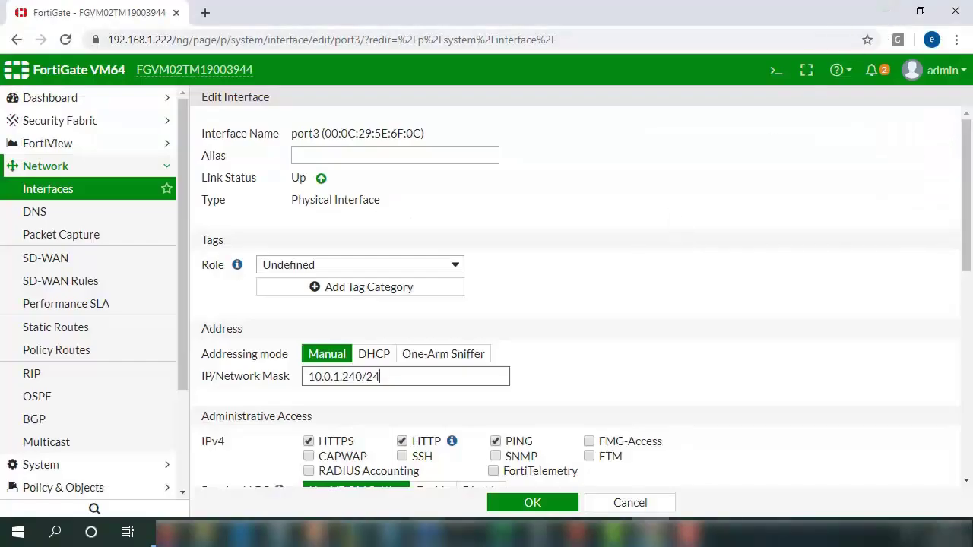
mouse_move(353, 532)
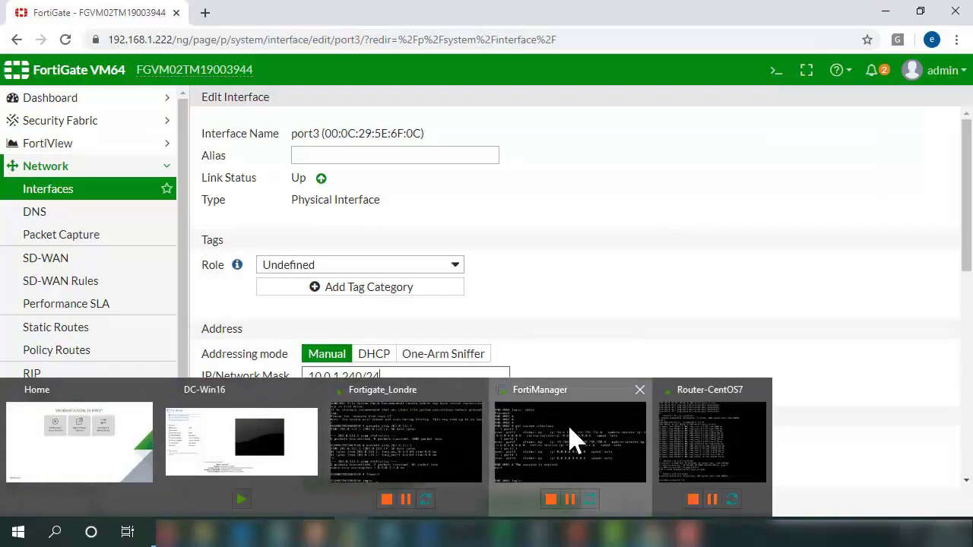
left_click(575, 439)
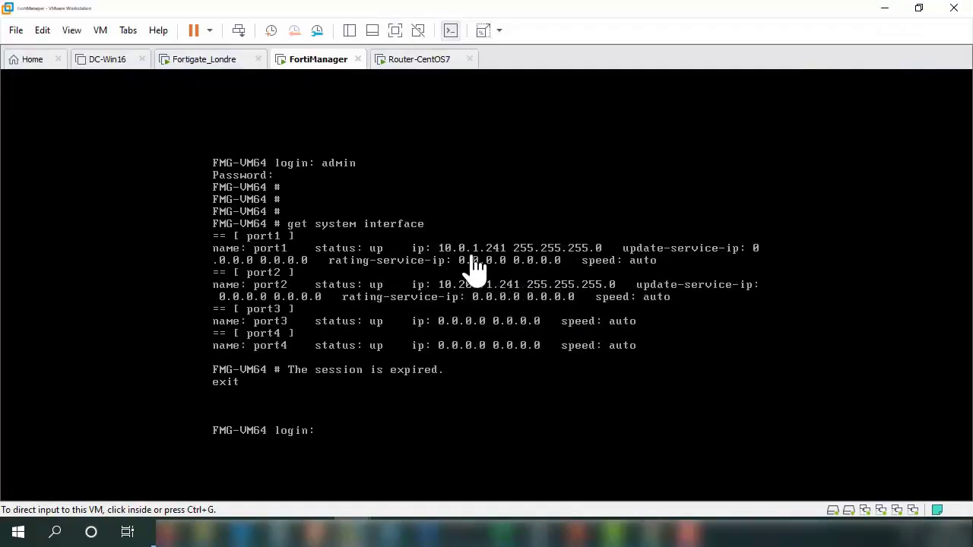
left_click(886, 9)
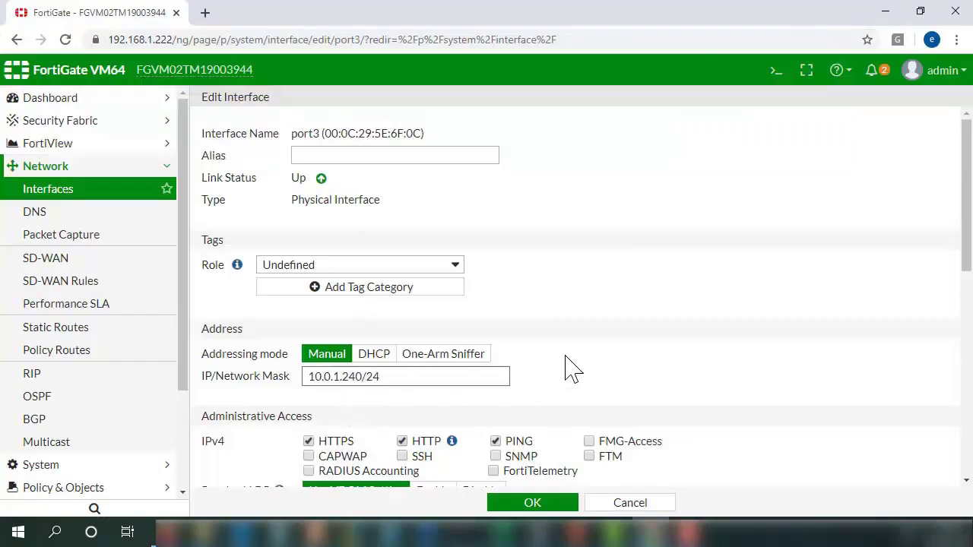
scroll(572, 368, "down", 3)
scroll(567, 366, "down", 4)
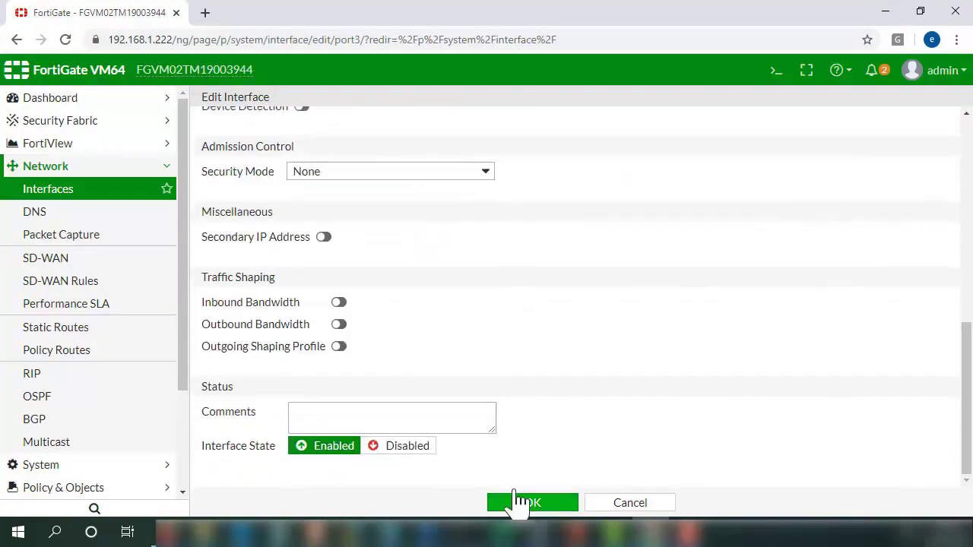
- Save port3 and verify the list shows it at 10.0.1.240 255.255.255.0
left_click(535, 504)
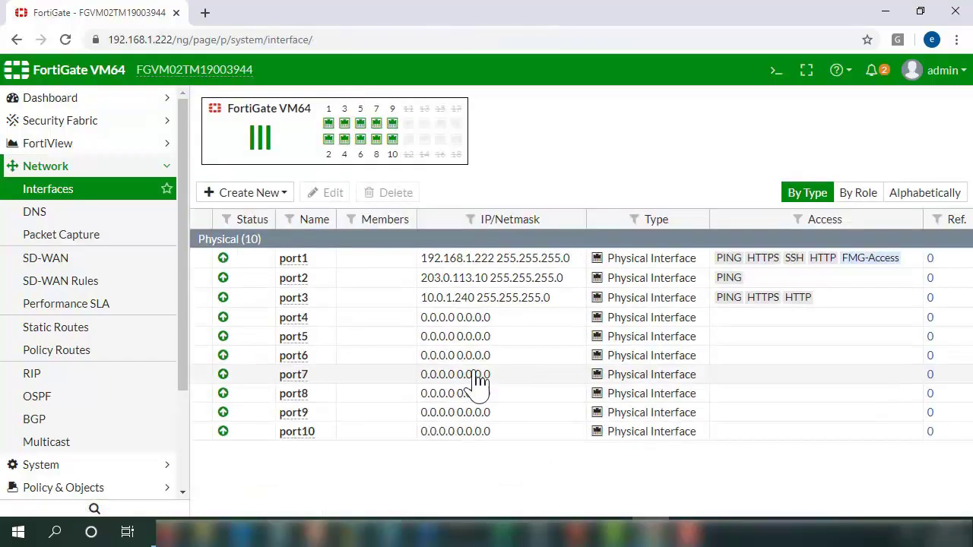
left_click(308, 280)
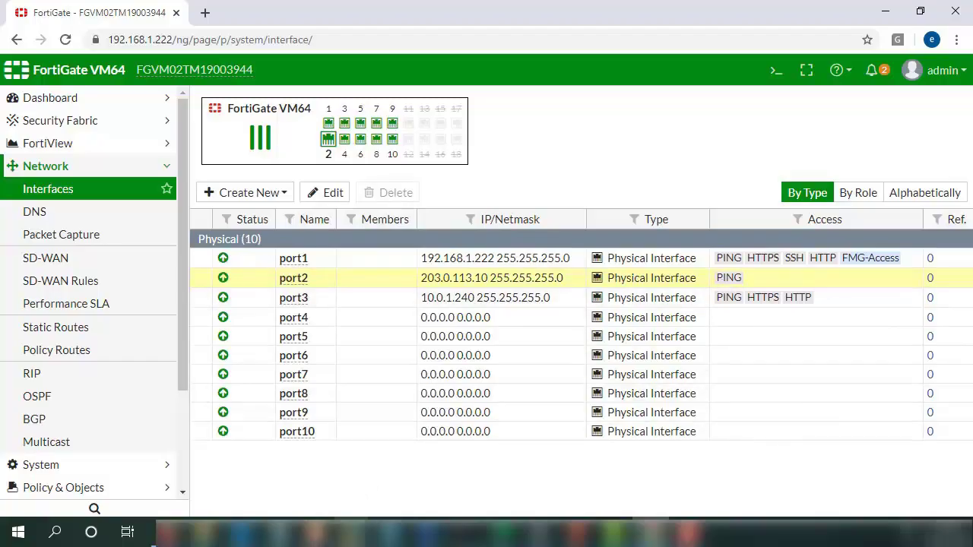
mouse_move(384, 532)
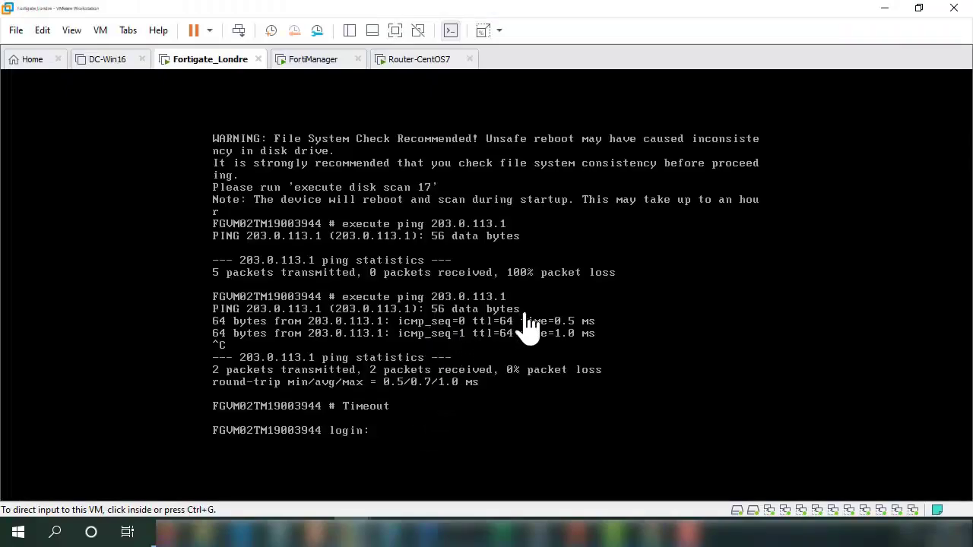
- Log in as admin on the Fortigate_Londre console
left_click(523, 330)
type("admin")
key("Return")
key("Return")
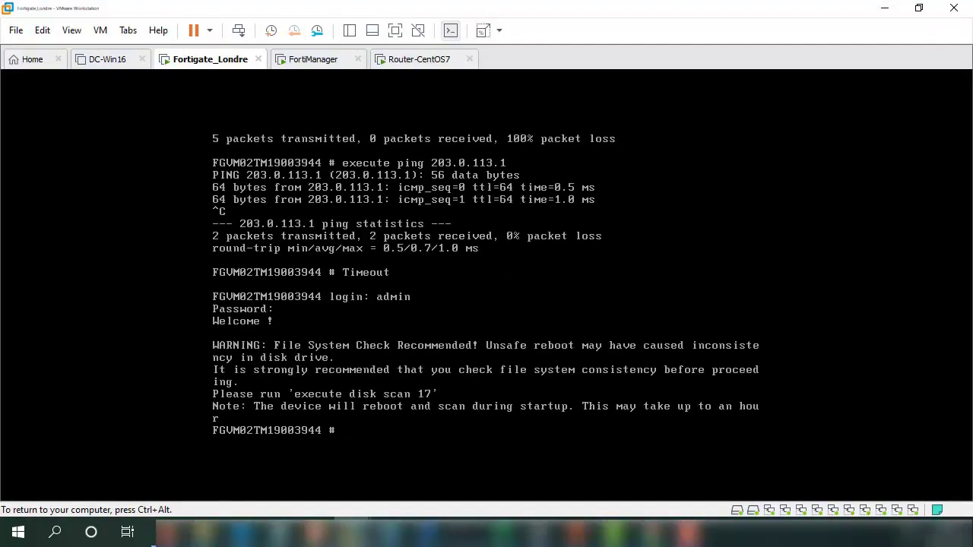
- Run 'execute ping 10.0.1.241' from the FortiGate and stop it after 0% packet loss
type("ex")
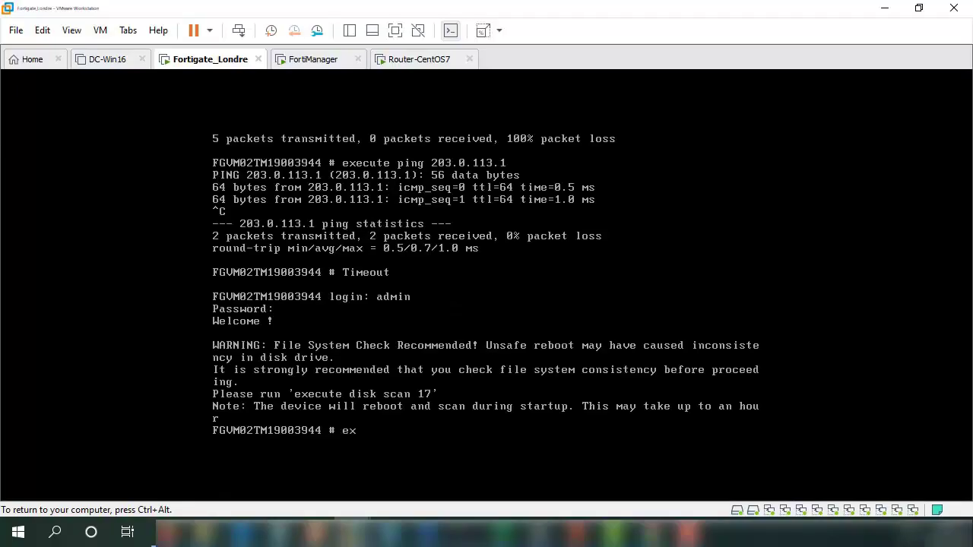
type("ecute")
type(" ping ")
type("!)<)<")
type("10")
type(".1")
key("BackSpace")
type("0.11")
type("241")
key("Return")
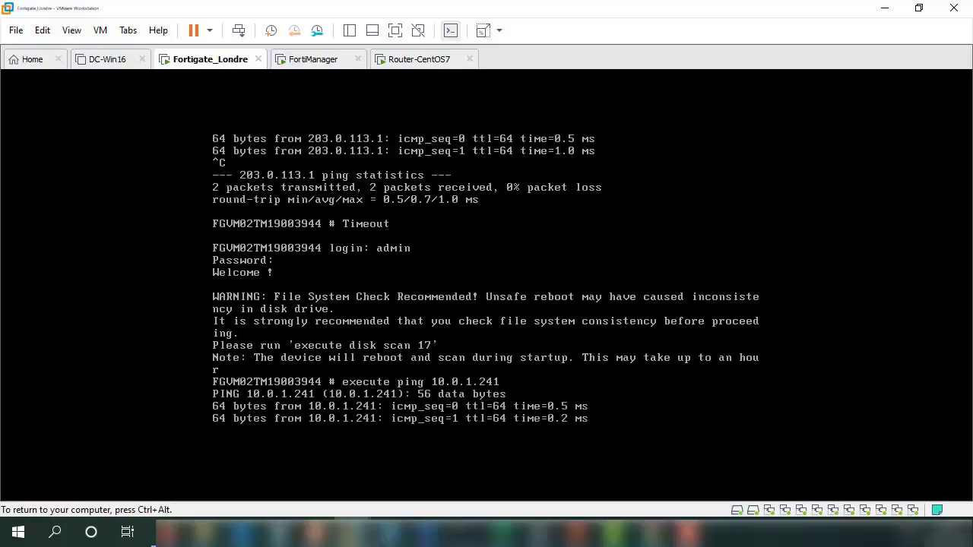
key("ctrl+c")
key("ctrl+alt")
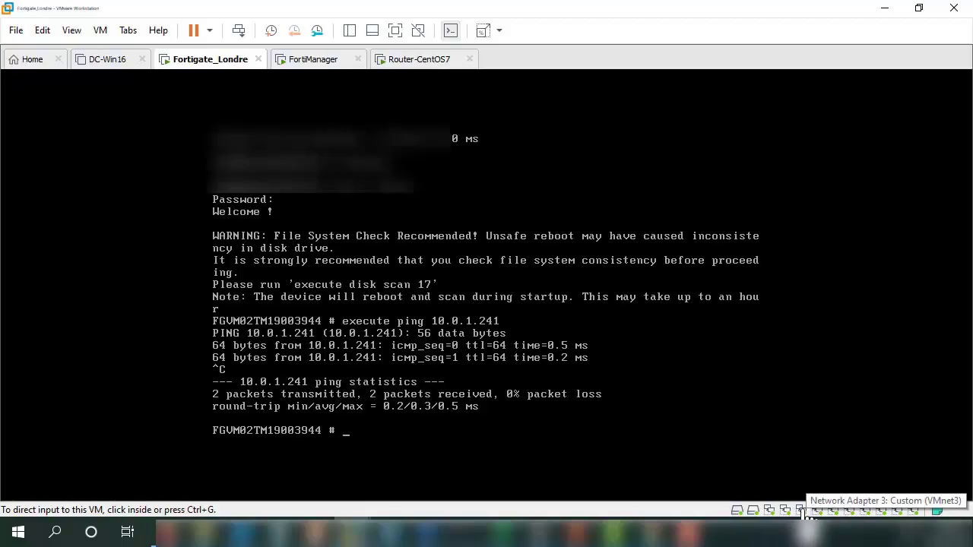
- Log in to the FortiManager console as admin and run 'get system interface' to confirm port1 is 10.0.1.241
left_click(316, 67)
left_click(479, 346)
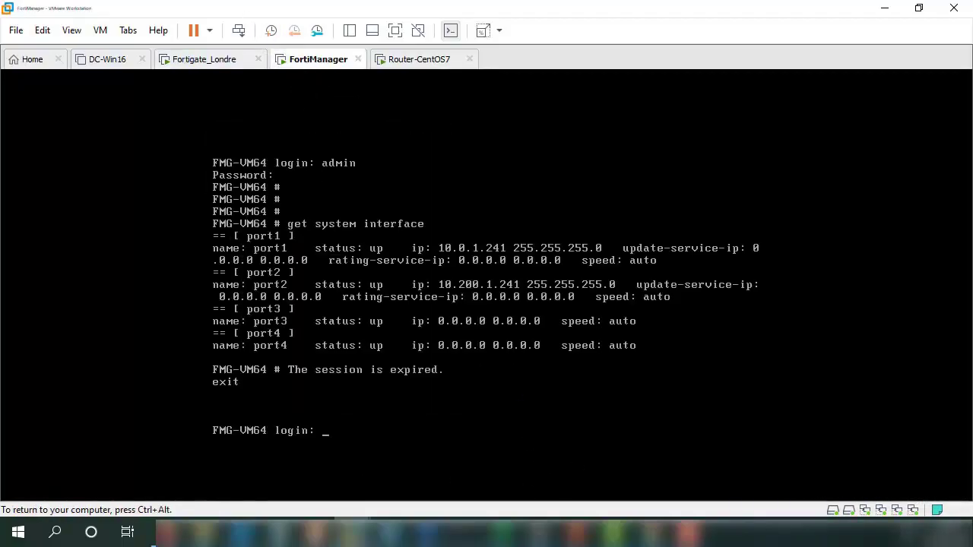
type("admin")
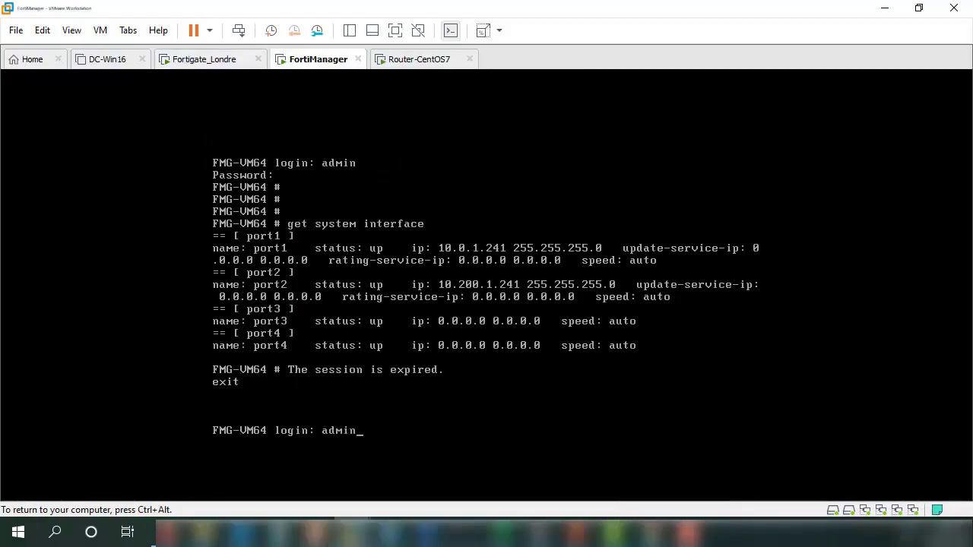
key("Return")
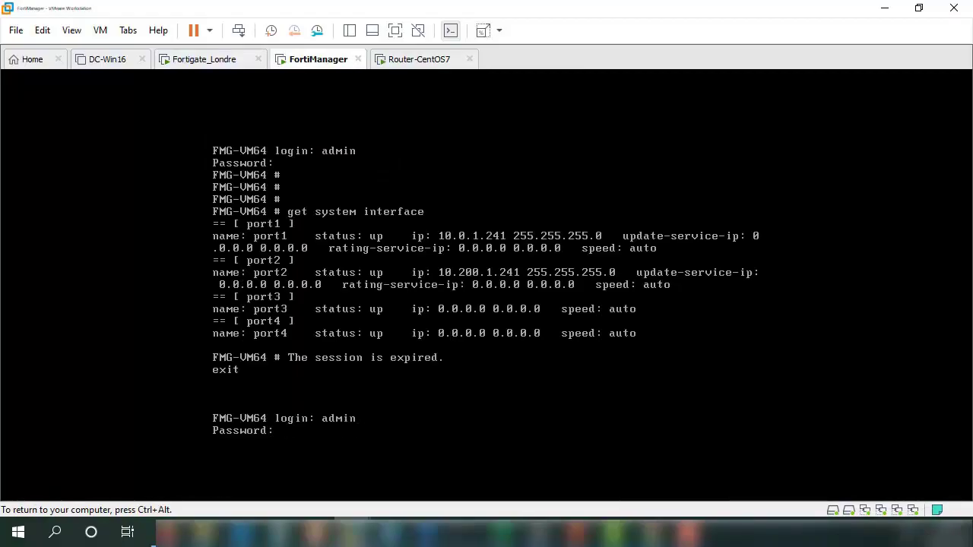
key("Return")
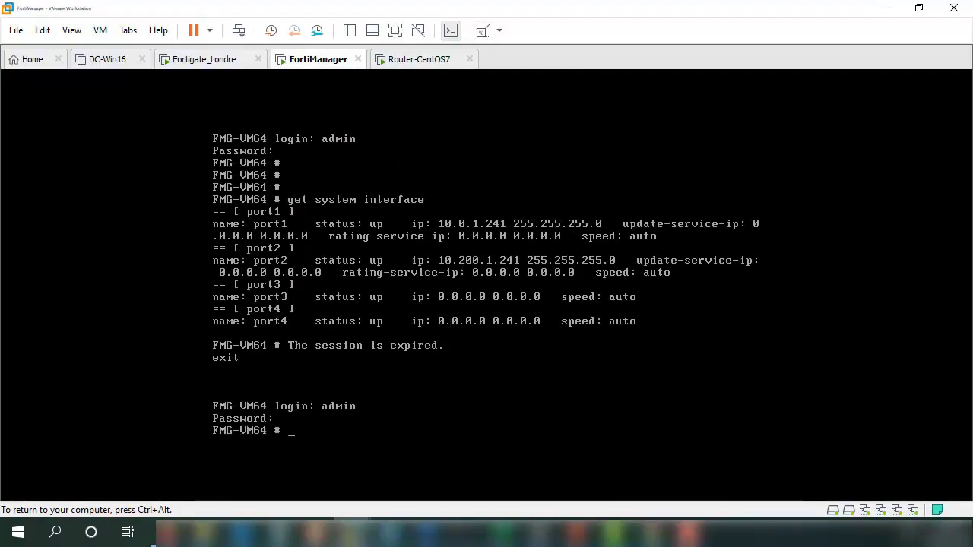
key("Return")
key("Return")
key("Return")
key("Return")
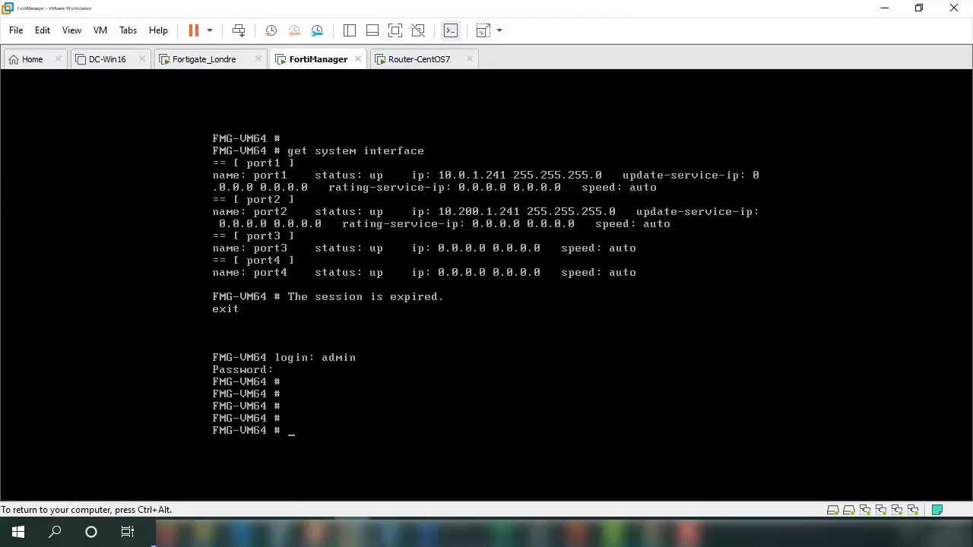
key("ctrl+alt")
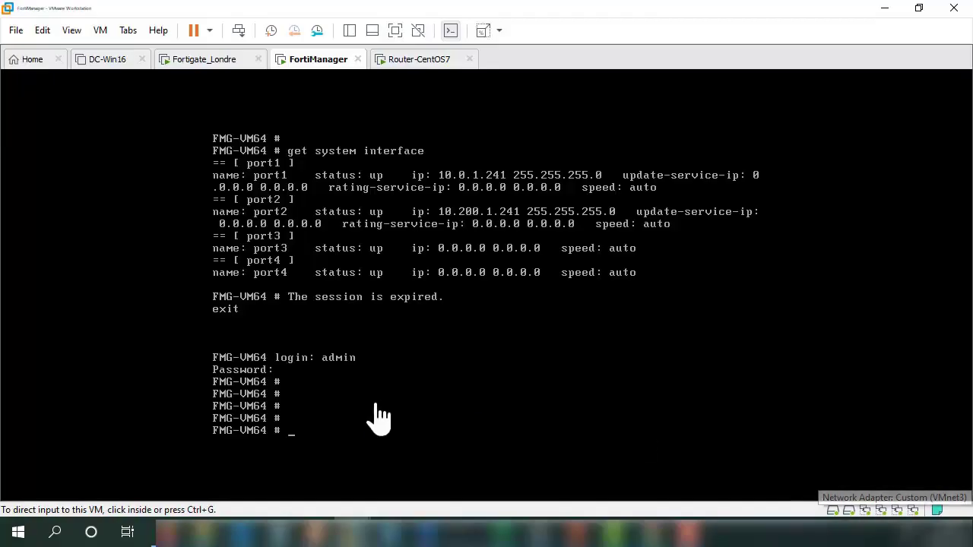
left_click(326, 428)
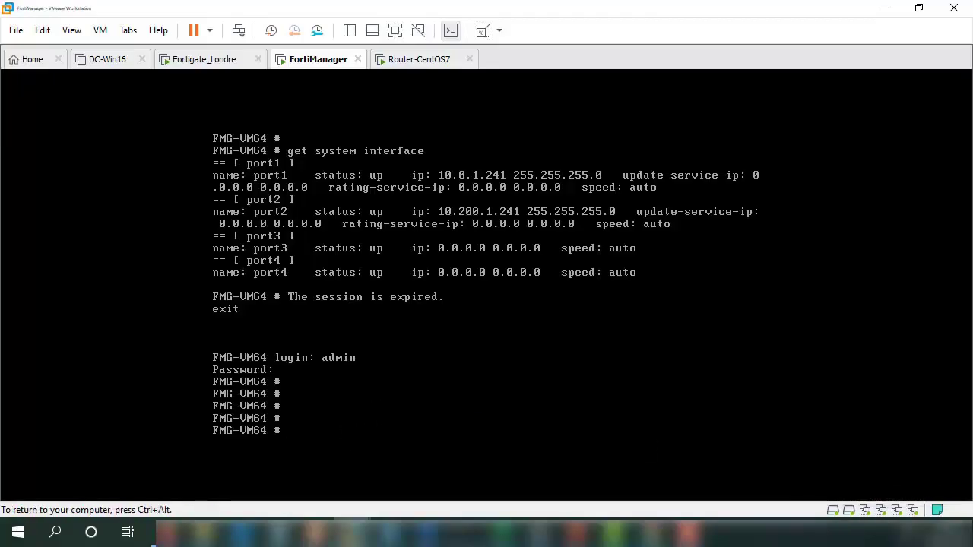
type("get ")
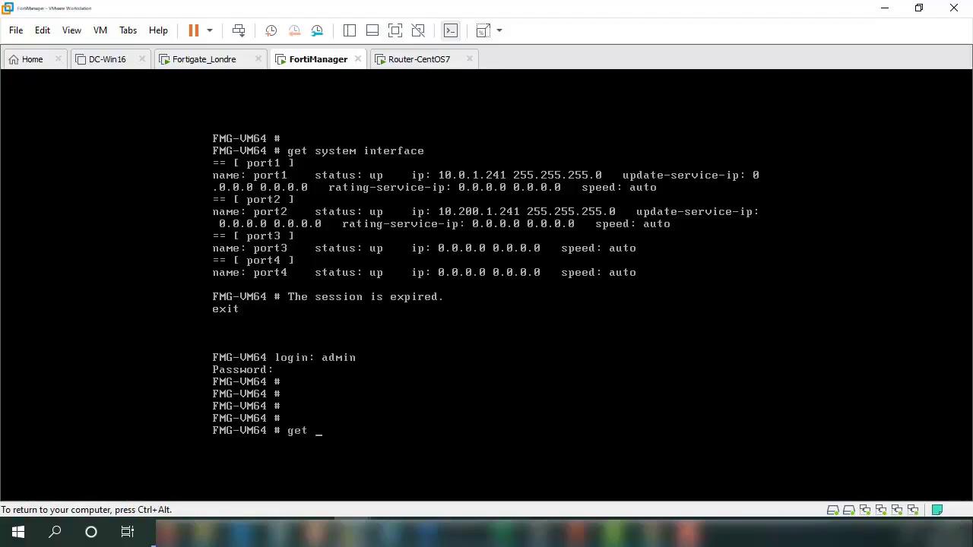
type("system interface")
key("Return")
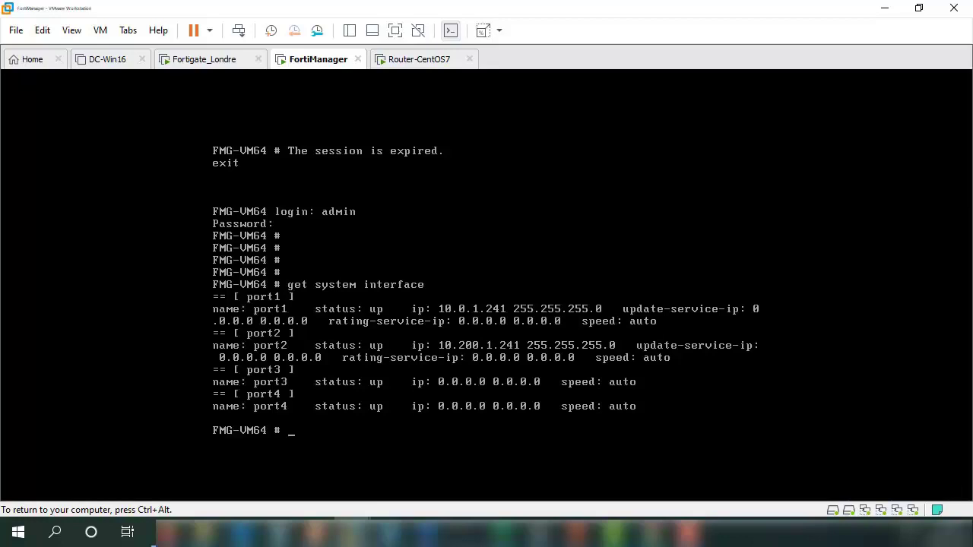
- Run 'execute ping 10.0.1.240' from the FortiManager and stop it after 0% packet loss
type("pi")
key("BackSpace")
key("BackSpace")
key("BackSpace")
type("exit")
key("BackSpace")
key("BackSpace")
key("BackSpace")
key("BackSpace")
type("execute ping !)")
key("BackSpace")
type("10.0.1.240")
key("Return")
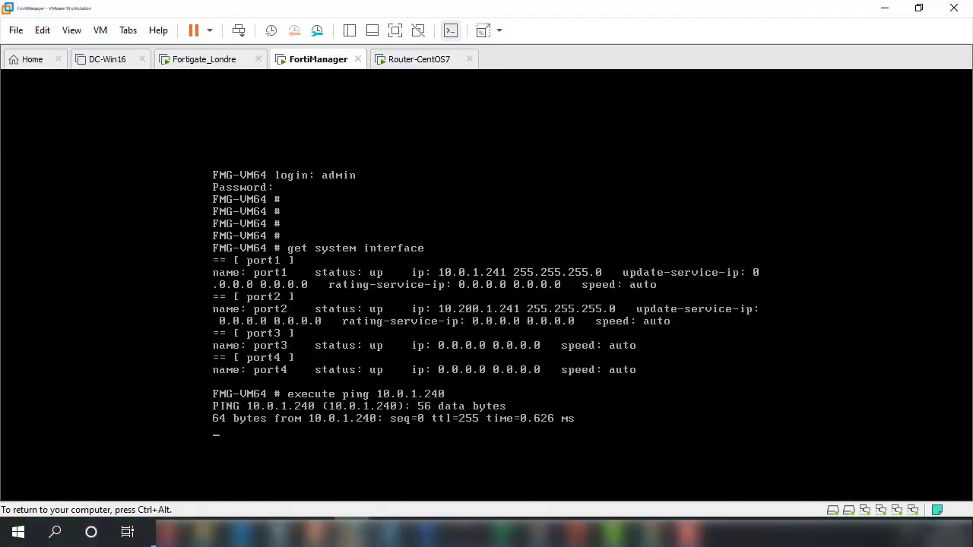
key("ctrl+c")
key("ctrl+alt")
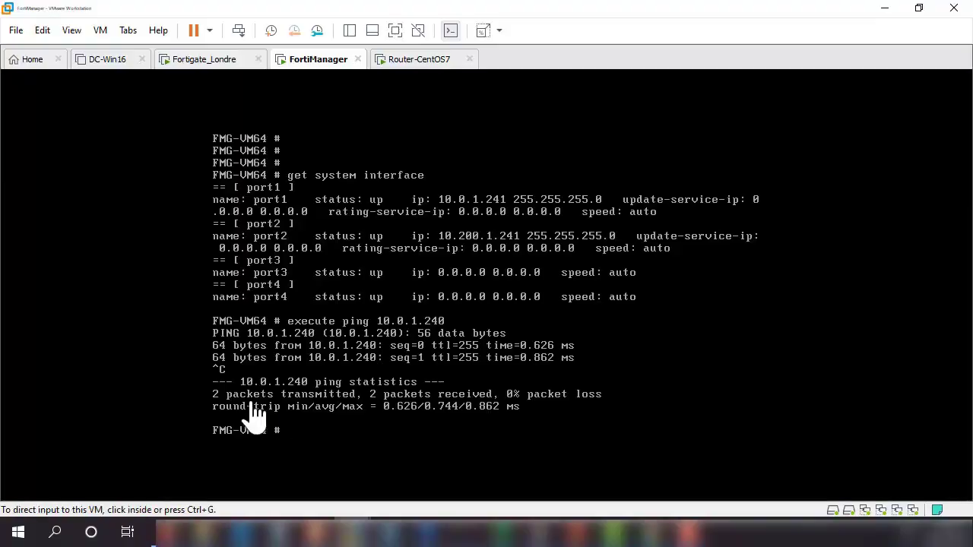
left_click(198, 67)
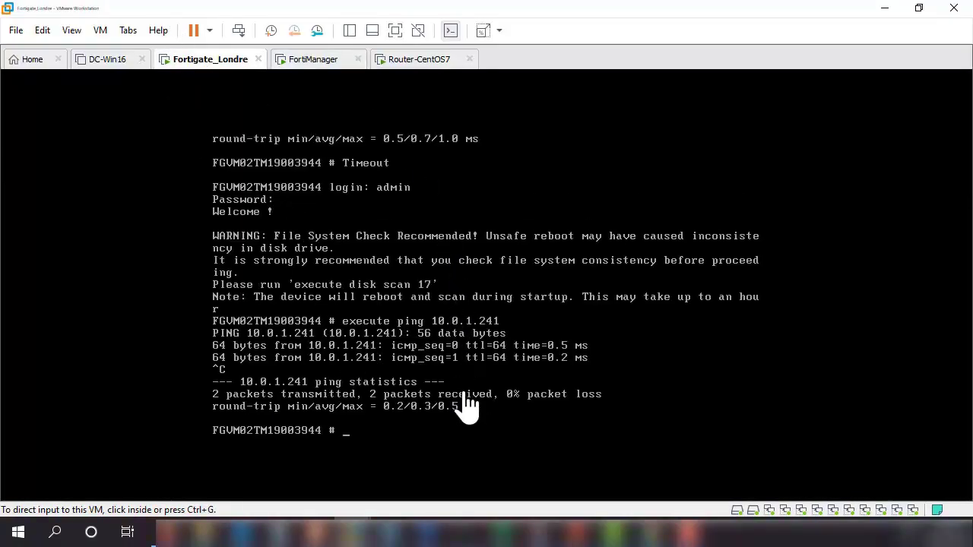
- Run 'execute ping 203.0.113.1' on the FortiGate console, getting replies with 0% loss
left_click(439, 403)
type("pi")
key("BackSpace")
key("BackSpace")
type("execute")
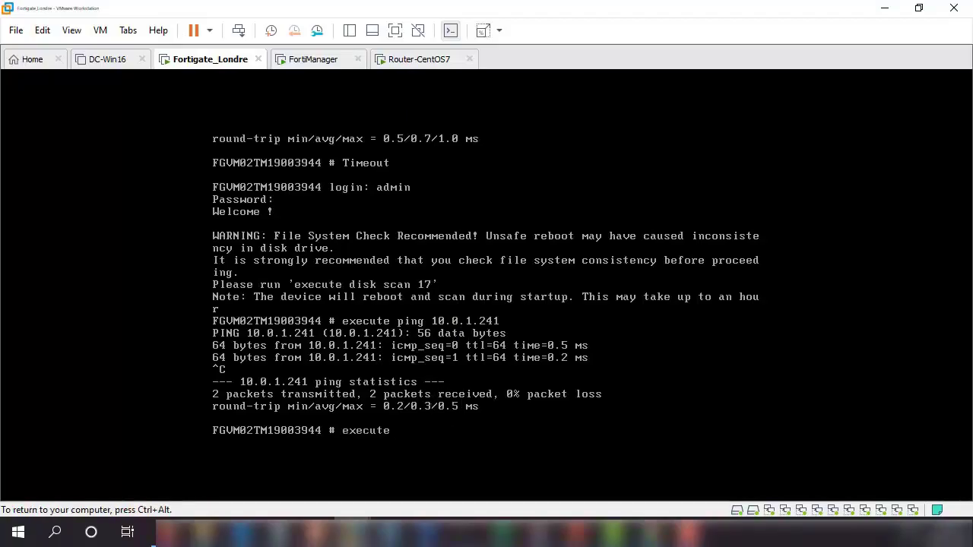
type(" ping ")
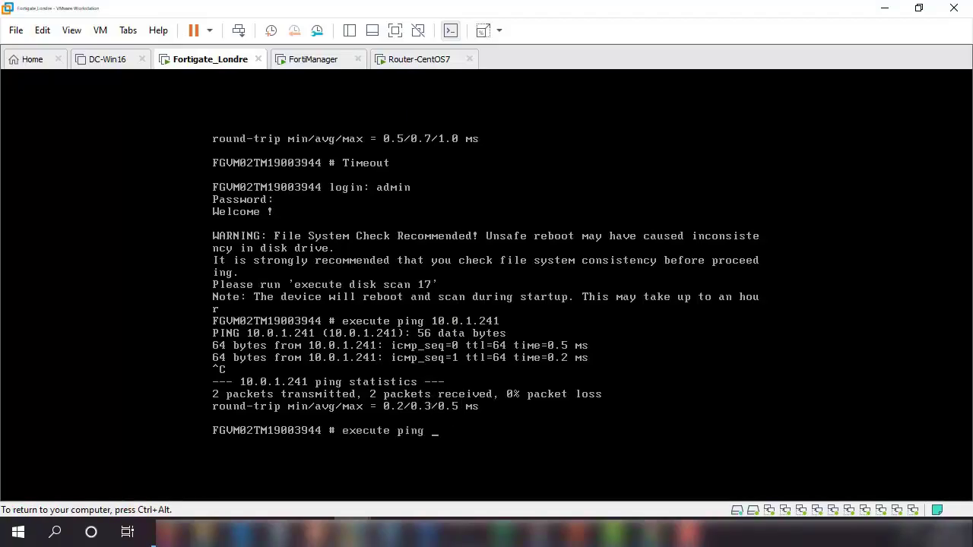
type("@)")
key("BackSpace")
type("203,0")
key("BackSpace")
type(".0.113.1")
key("Return")
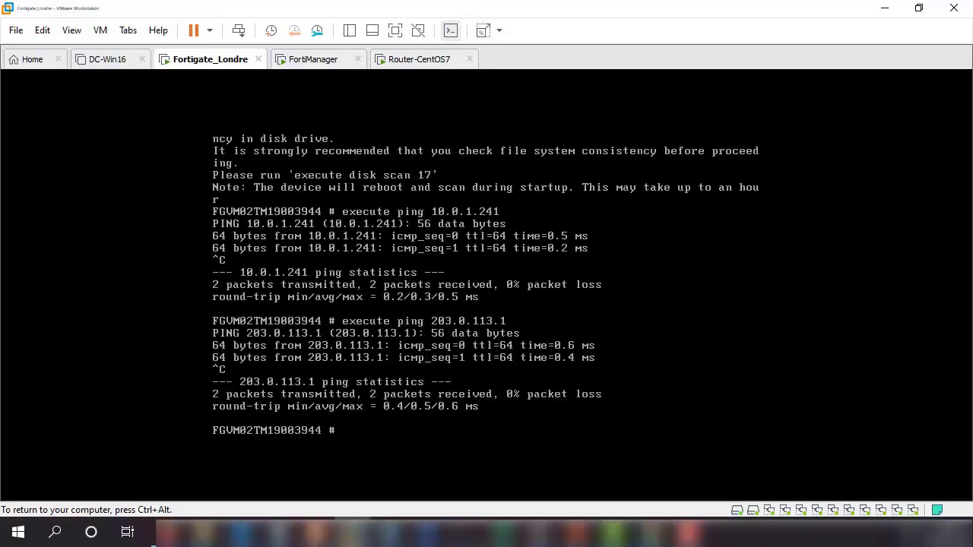
key("ctrl+alt")
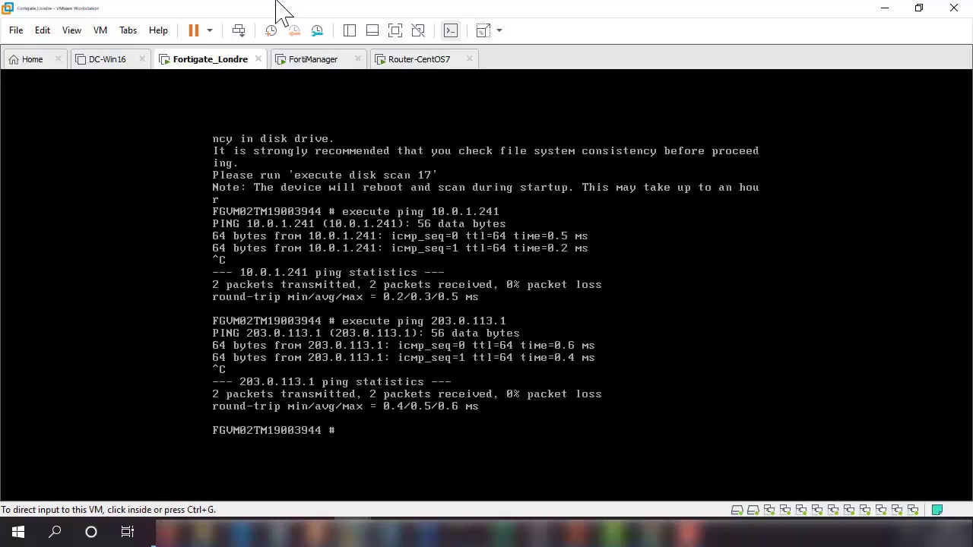
- Run 'ping 8.8.8.8' on the Router-CentOS7 console; it still shows 100% packet loss
left_click(410, 59)
left_click(398, 215)
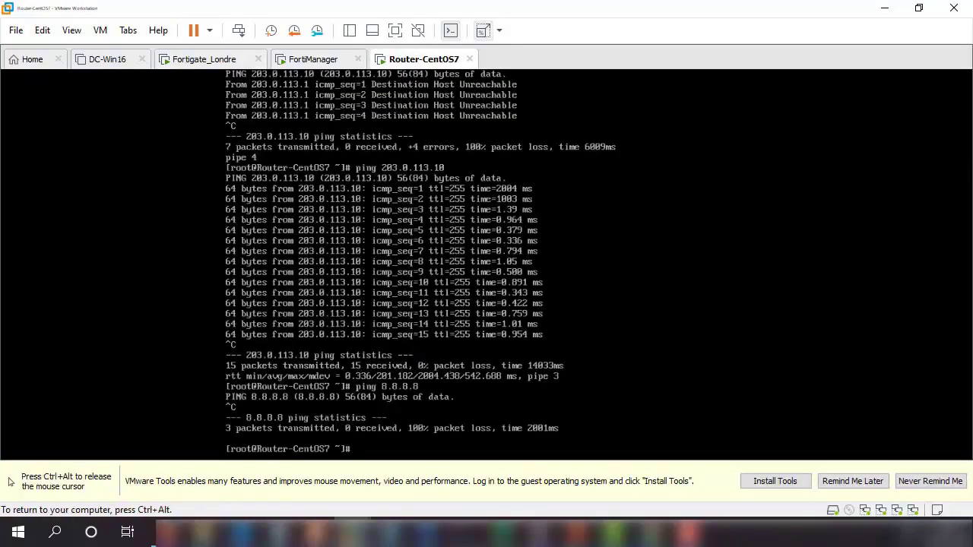
type("ping 8.8.8.8")
key("Return")
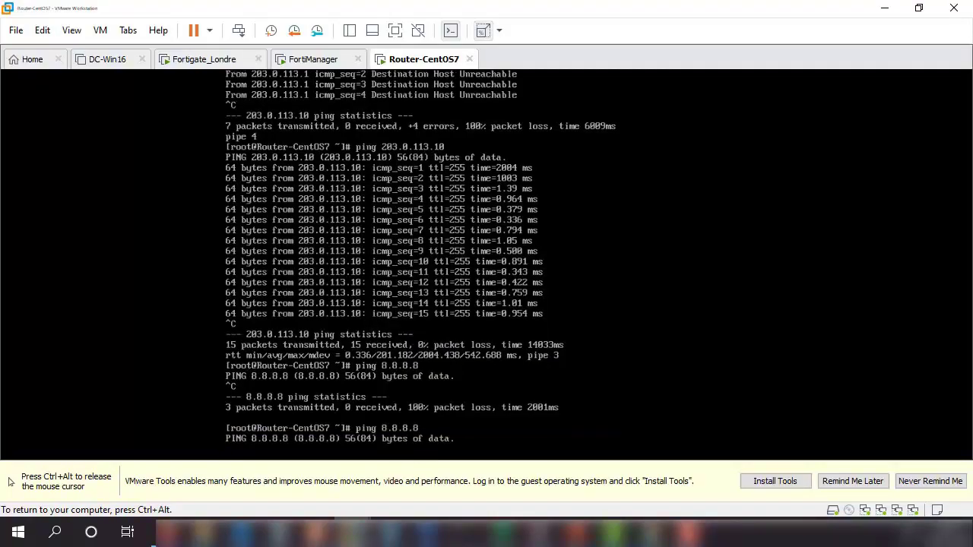
key("ctrl+c")
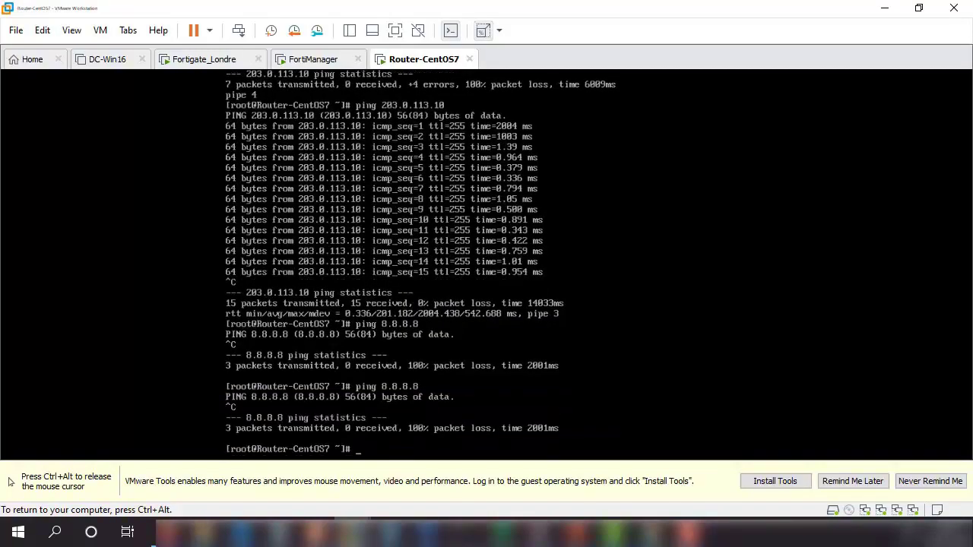
key("ctrl+alt")
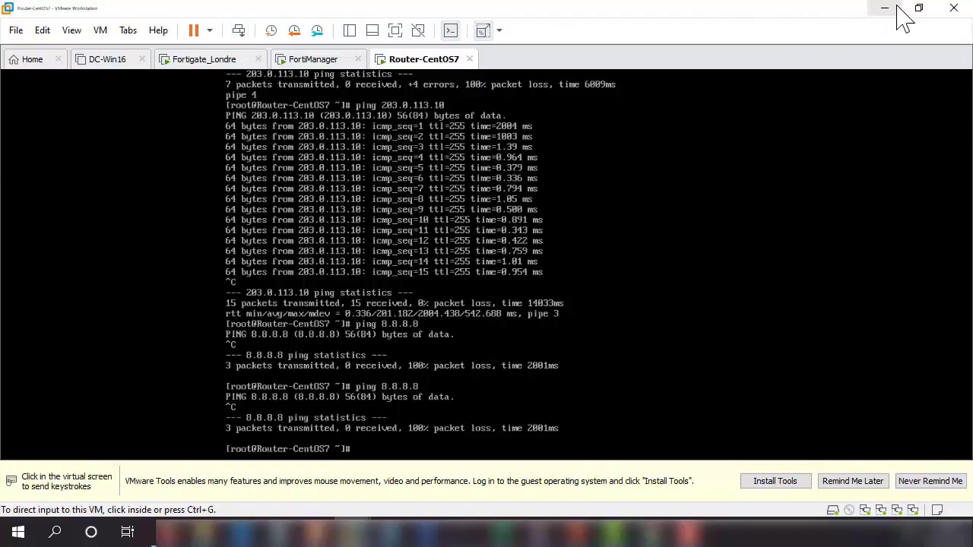
- Load 10.0.1.241 in a new Chrome tab and expand 'Paramètres avancés' on the certificate warning
left_click(655, 533)
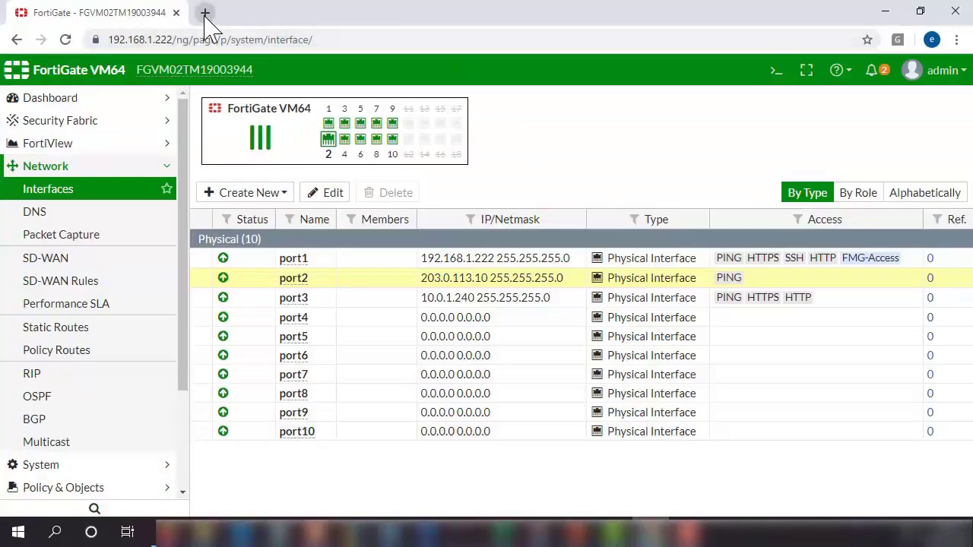
left_click(205, 12)
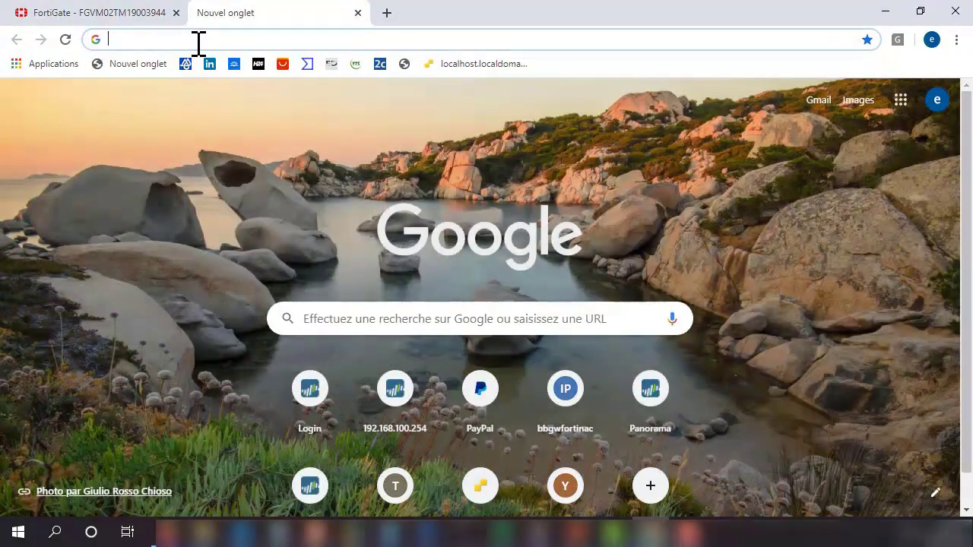
type("10")
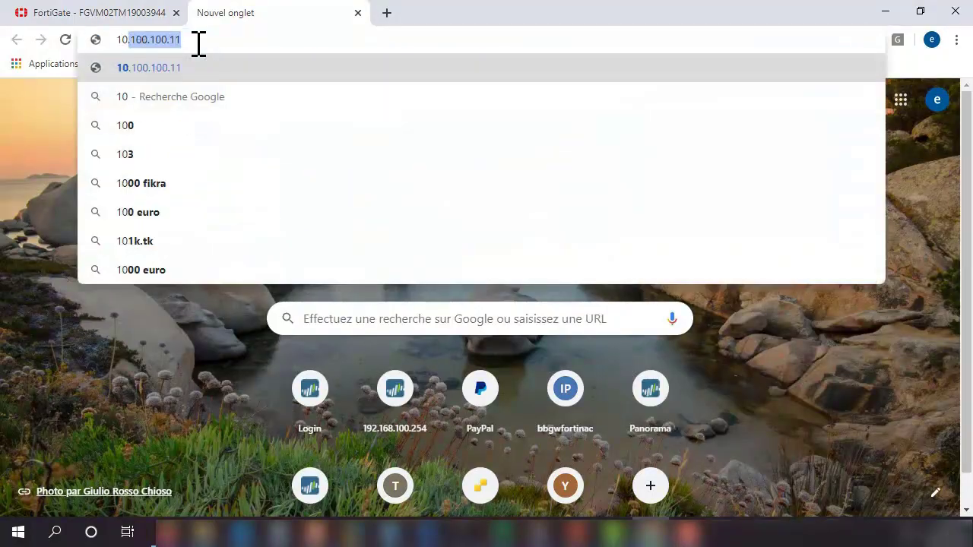
type(".0.")
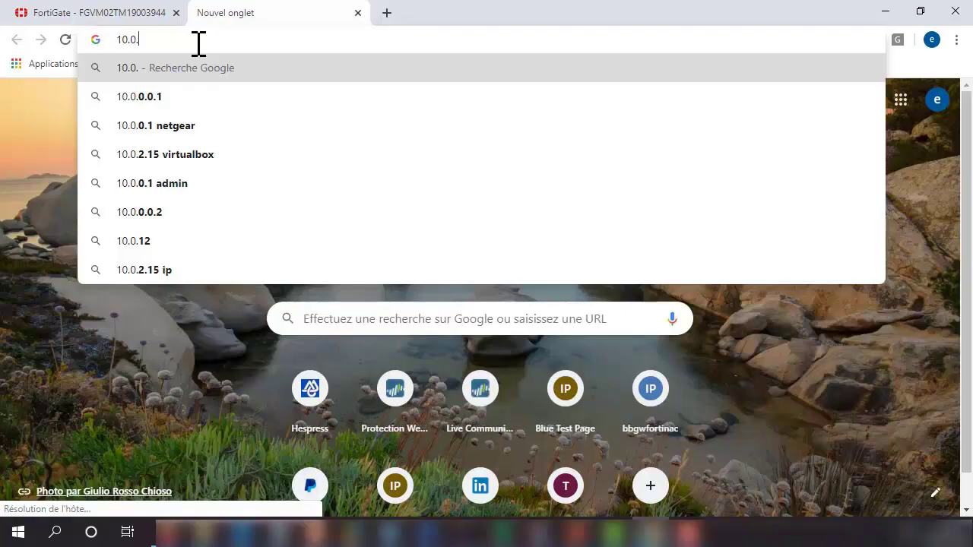
type("1.")
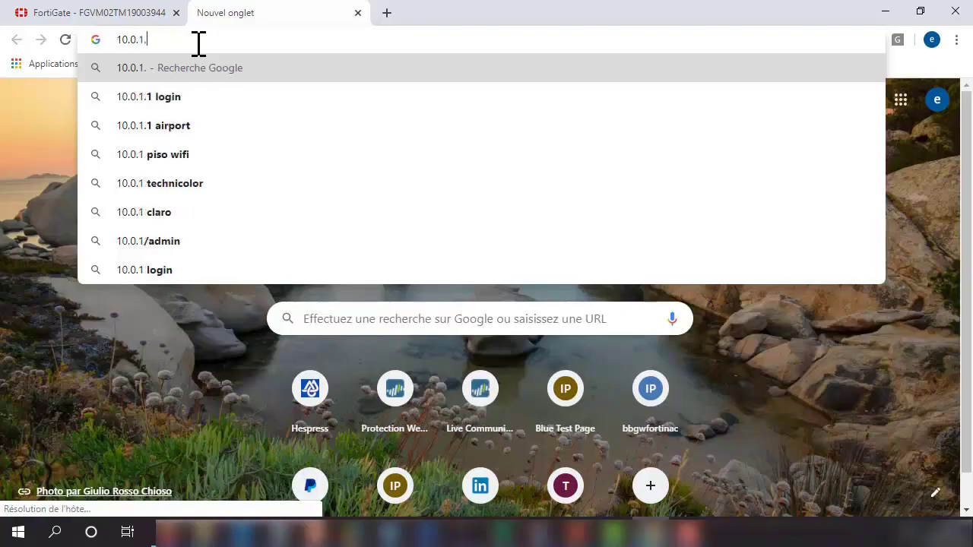
type("241")
key("Return")
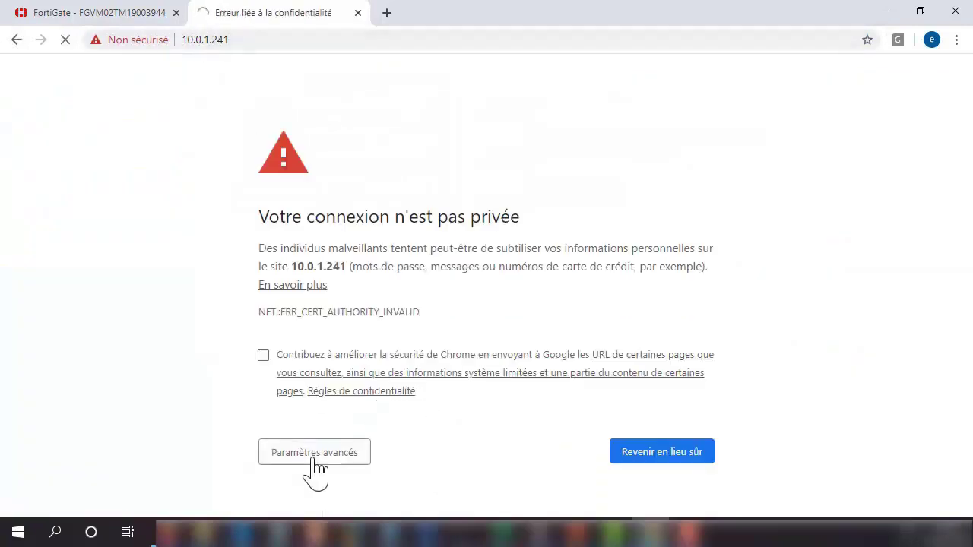
left_click(309, 455)
scroll(469, 308, "down", 2)
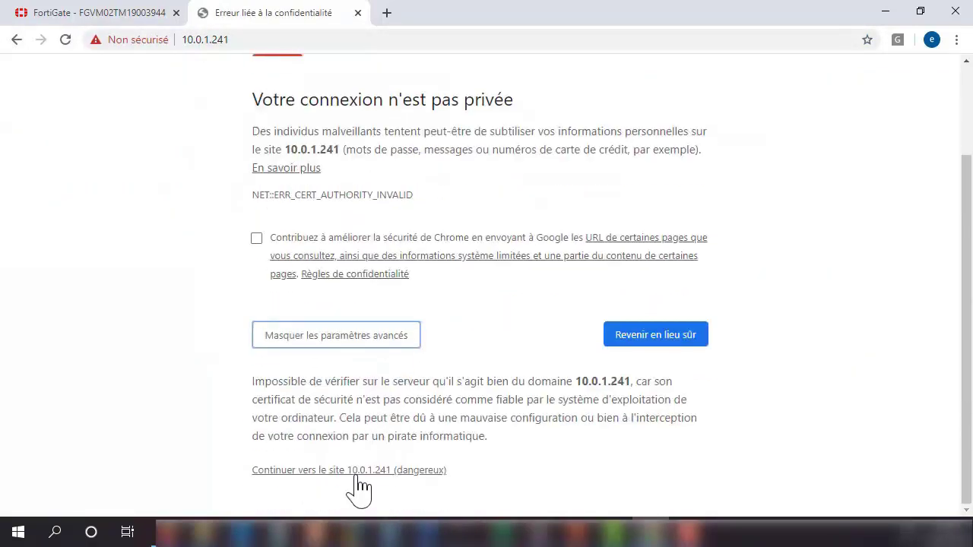
- Proceed past the warning to 10.0.1.241 and log in as admin with the account password
left_click(357, 474)
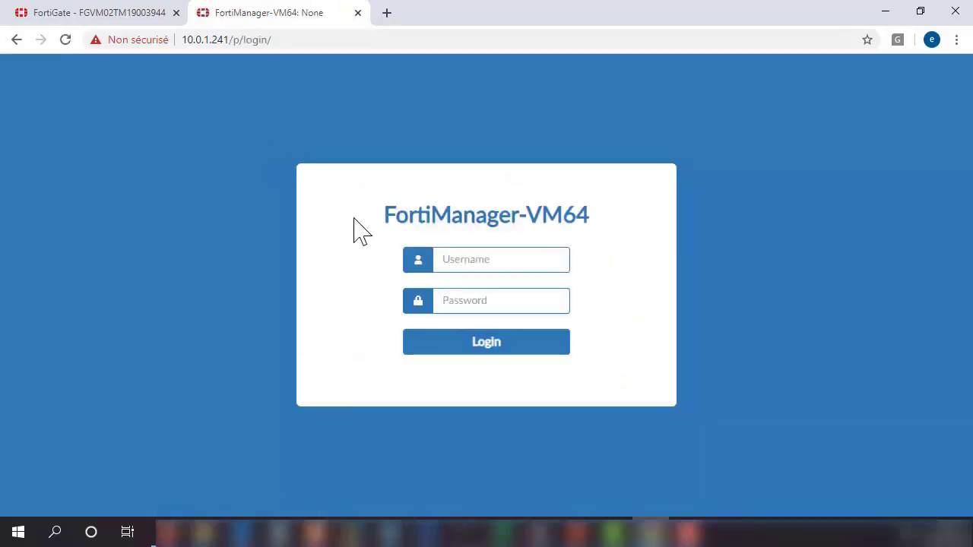
left_click(487, 257)
type("admin")
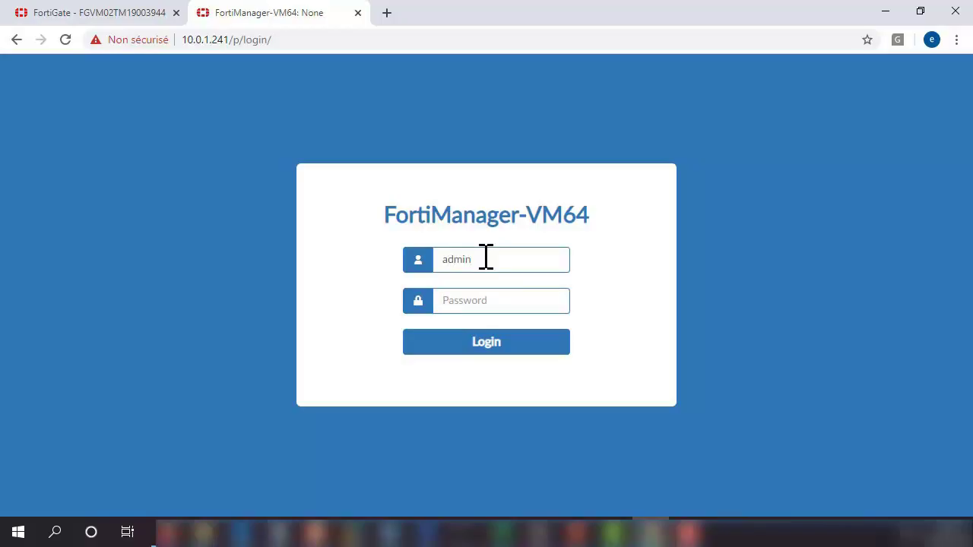
key("Tab")
type("********")
key("Return")
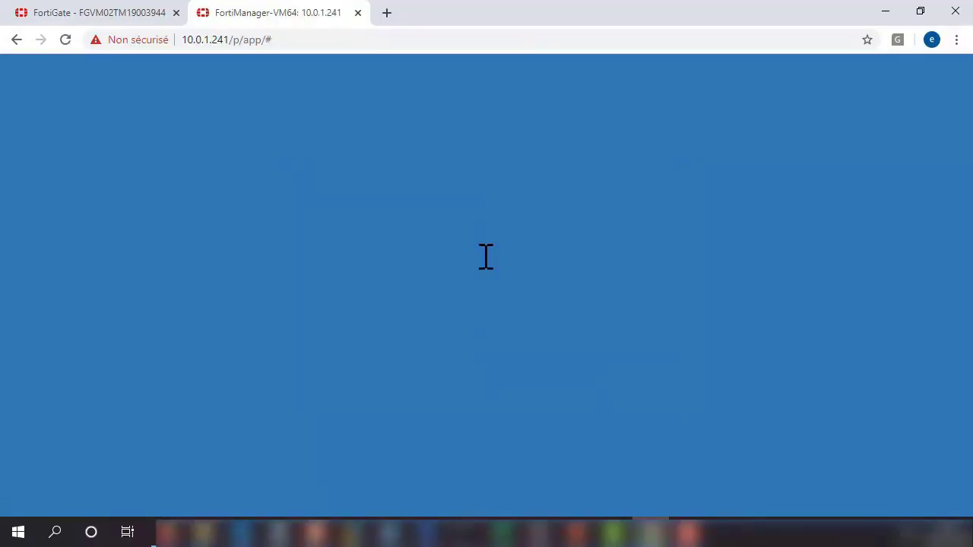